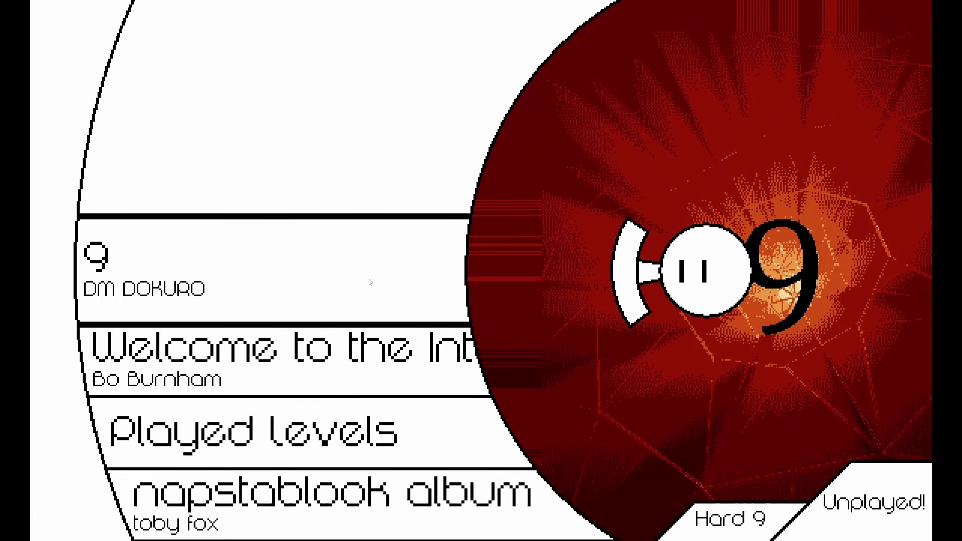
pyautogui.press('Return')
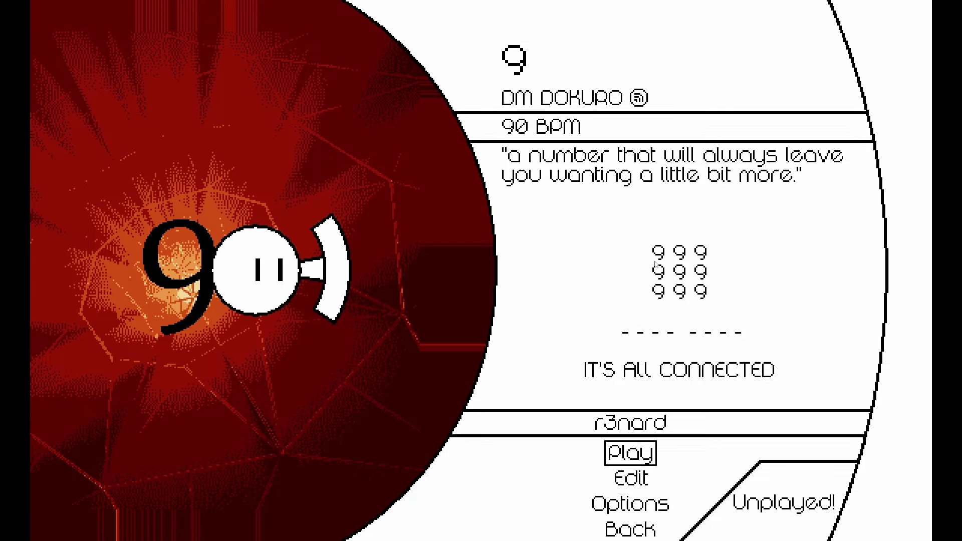
# Open the custom levels list and start DM DOKURO's level '9'
pyautogui.press('Return')
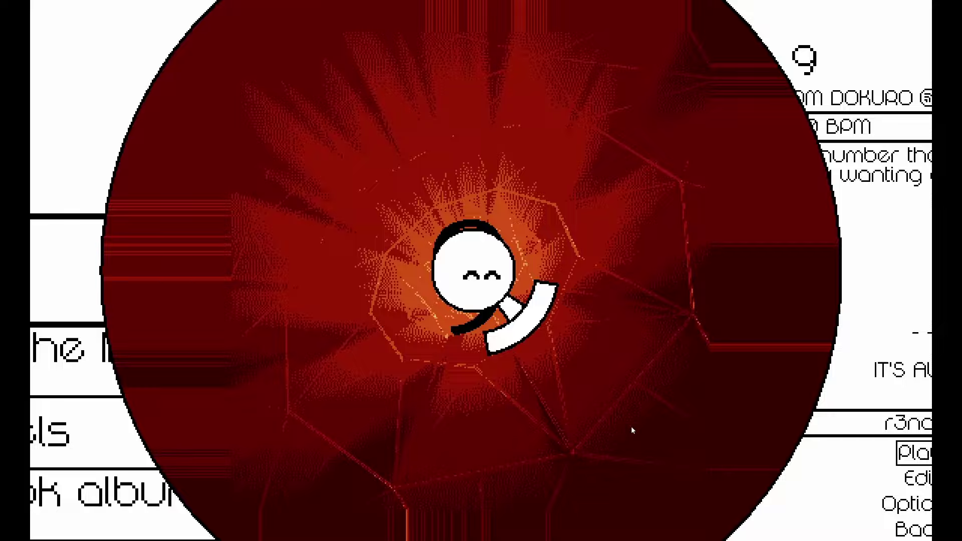